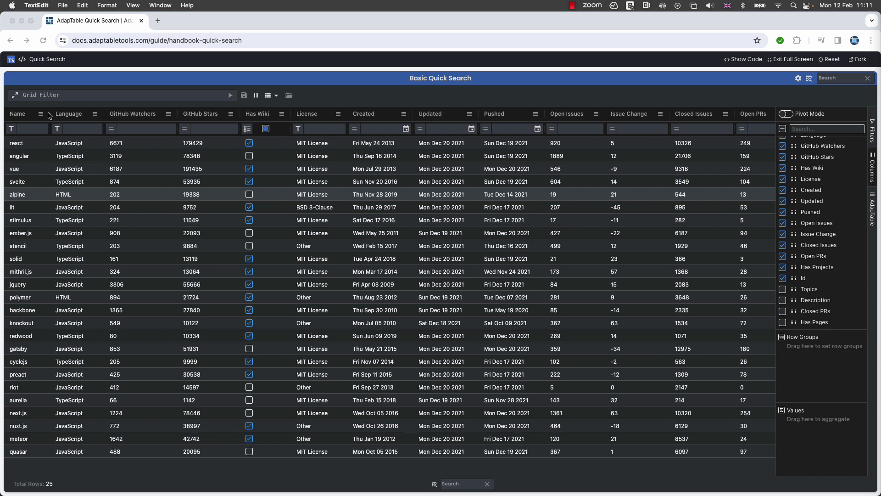
Build a Grid Filter condition in the Query Builder requiring Language to equal JavaScript
left_click(16, 97)
left_click(16, 97)
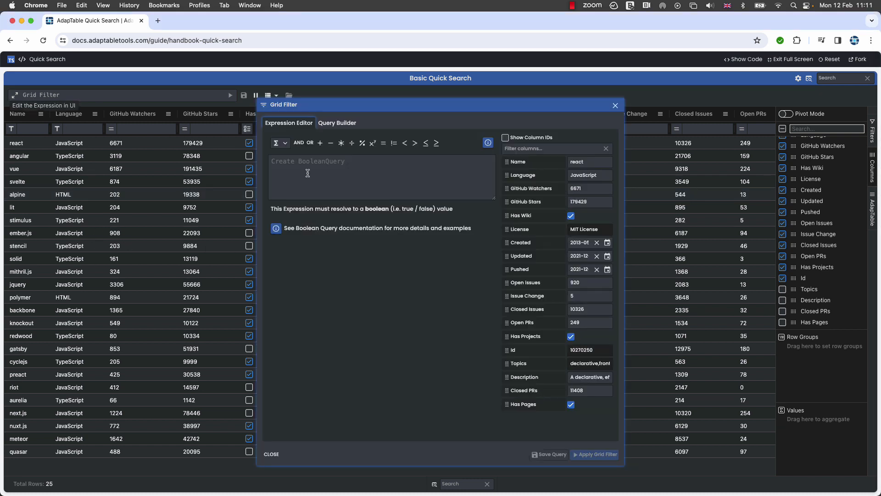
left_click(340, 127)
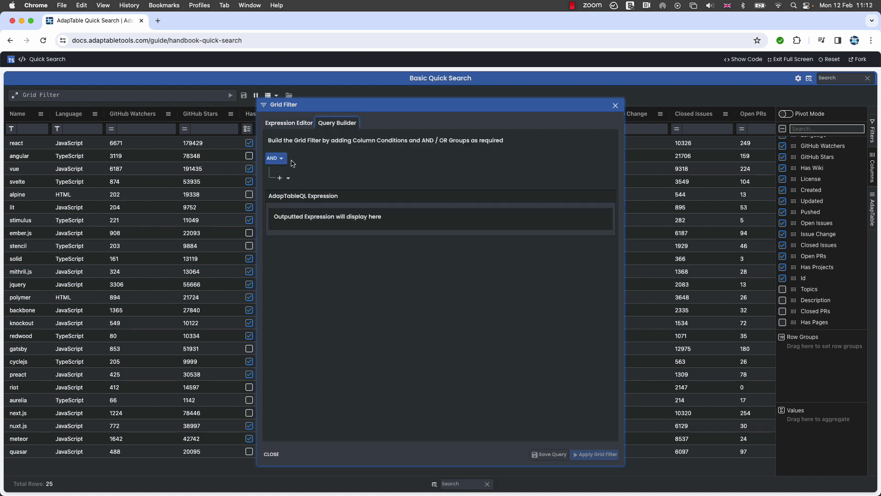
left_click(288, 180)
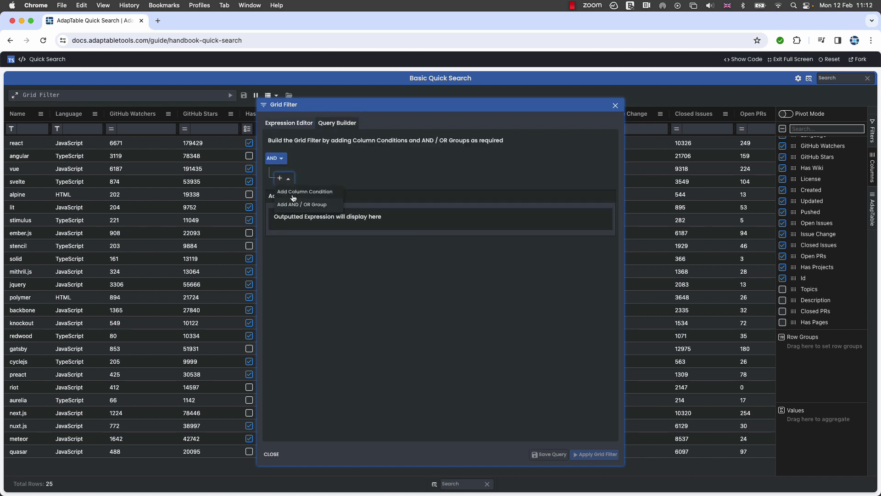
left_click(293, 192)
left_click(315, 179)
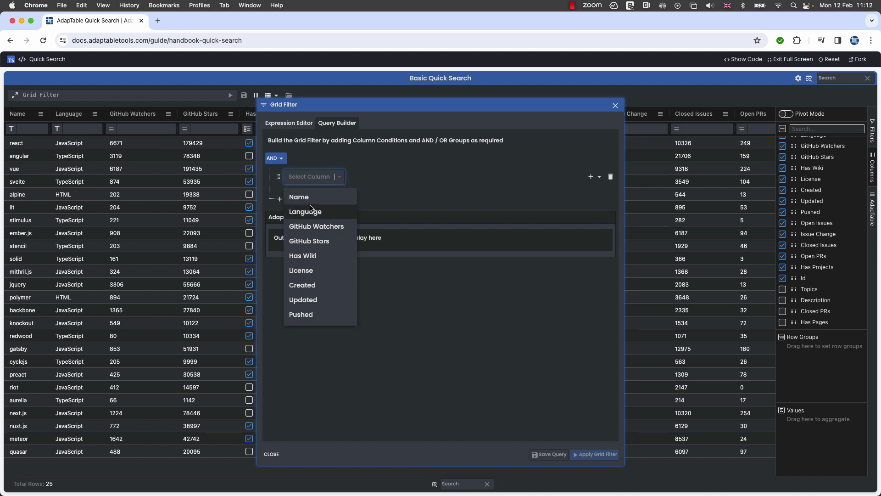
left_click(313, 211)
left_click(360, 179)
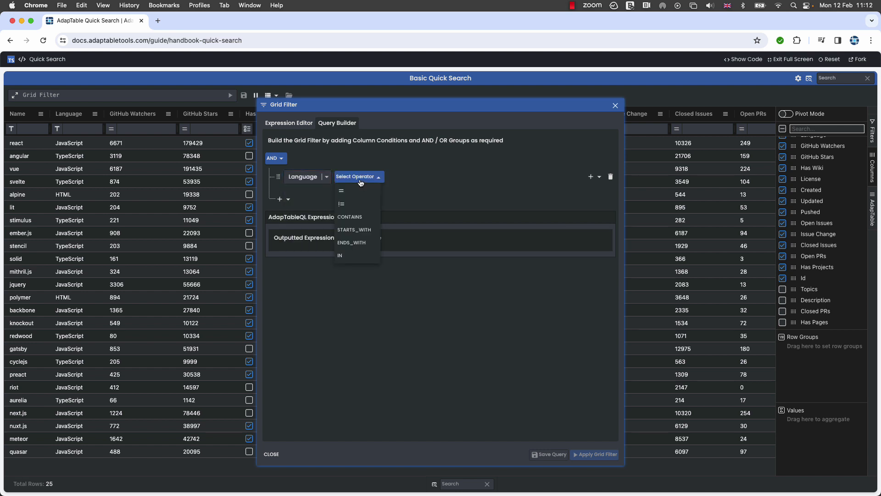
left_click(358, 193)
left_click(423, 179)
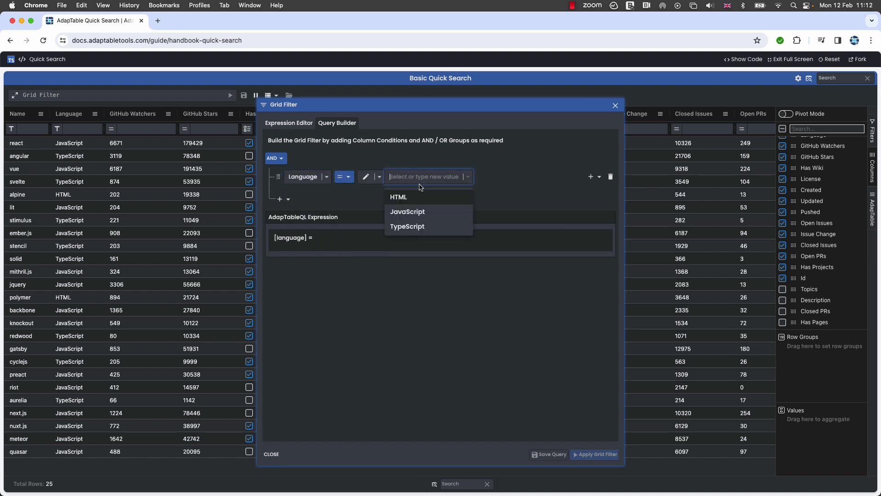
left_click(415, 211)
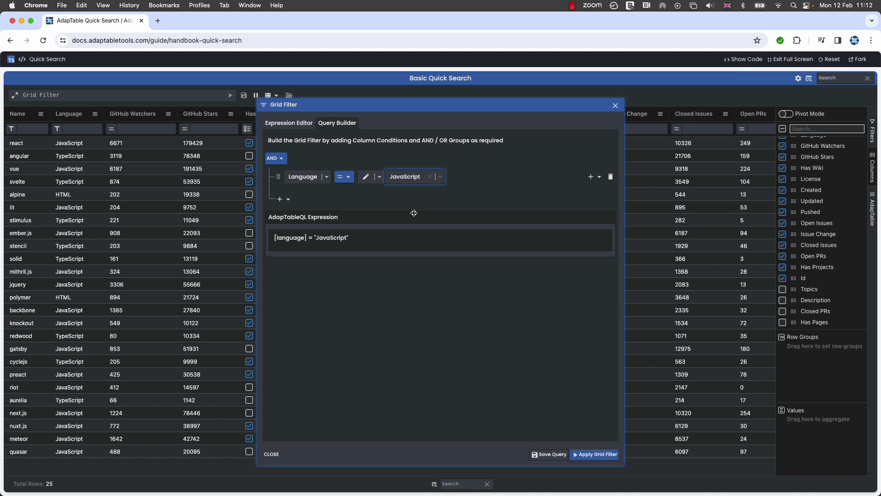
Add a second column condition to the AND group requiring GitHub Watchers to be greater than 500
left_click(281, 199)
left_click(304, 214)
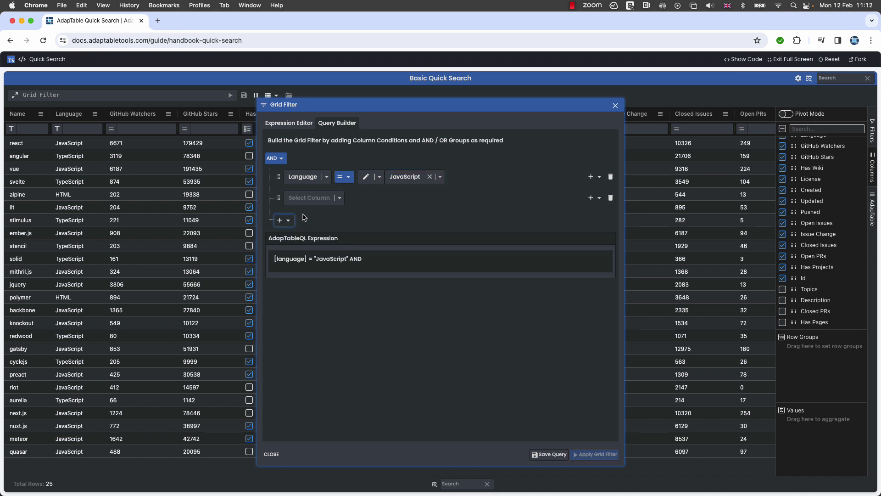
left_click(339, 201)
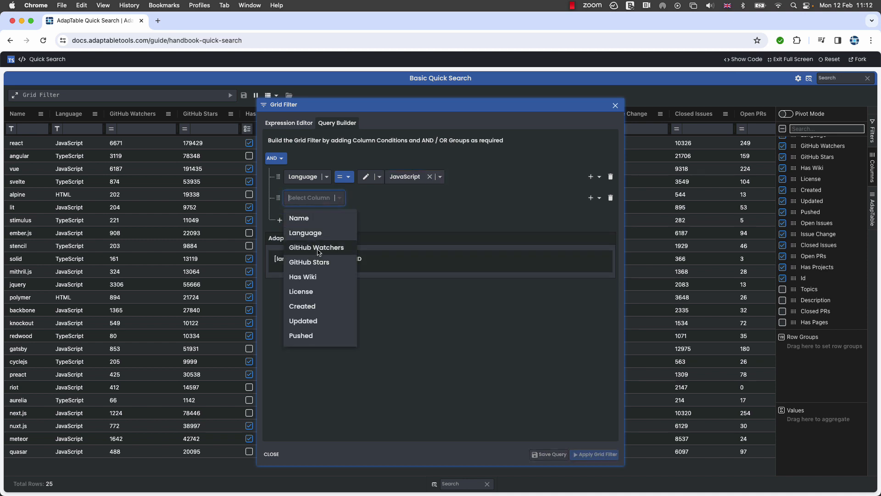
left_click(318, 249)
left_click(370, 200)
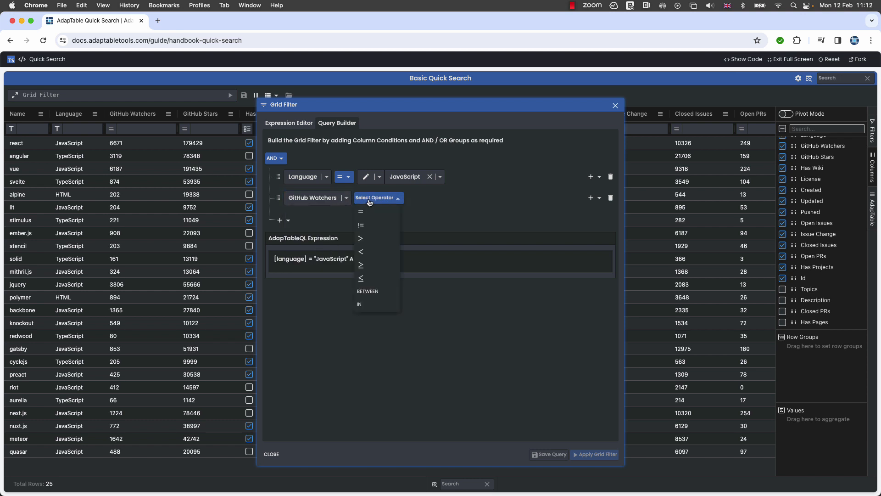
left_click(363, 239)
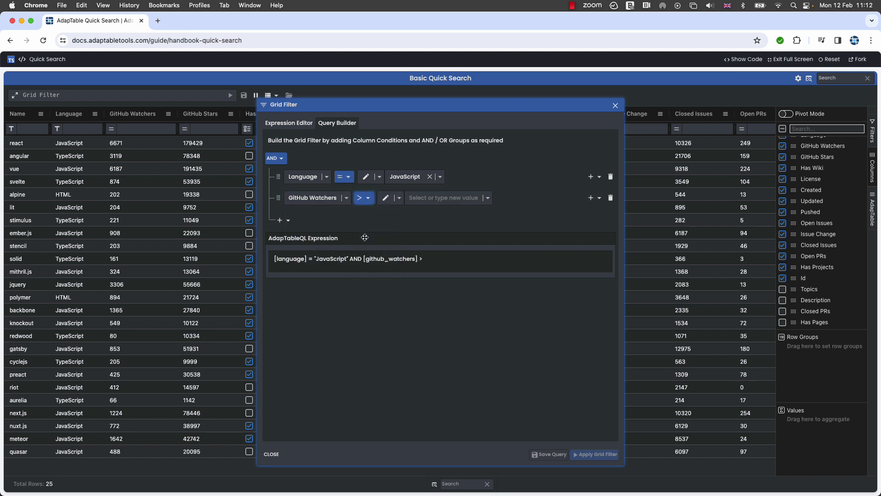
left_click(430, 198)
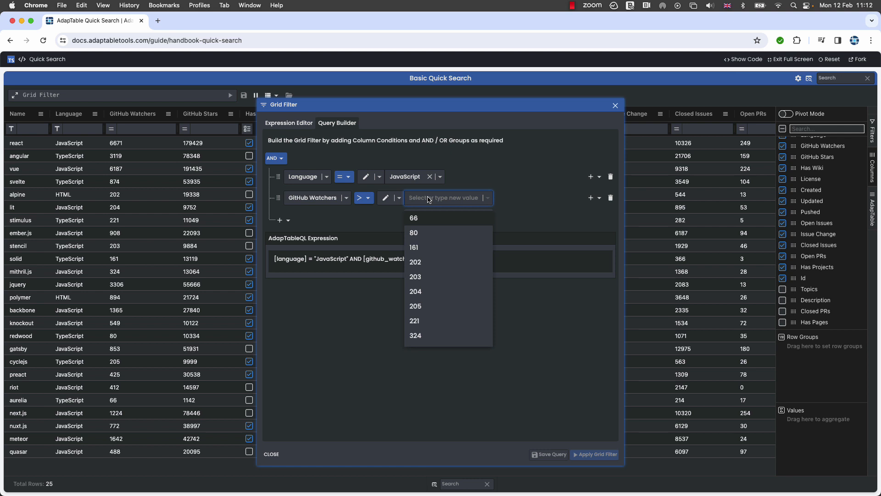
type("500")
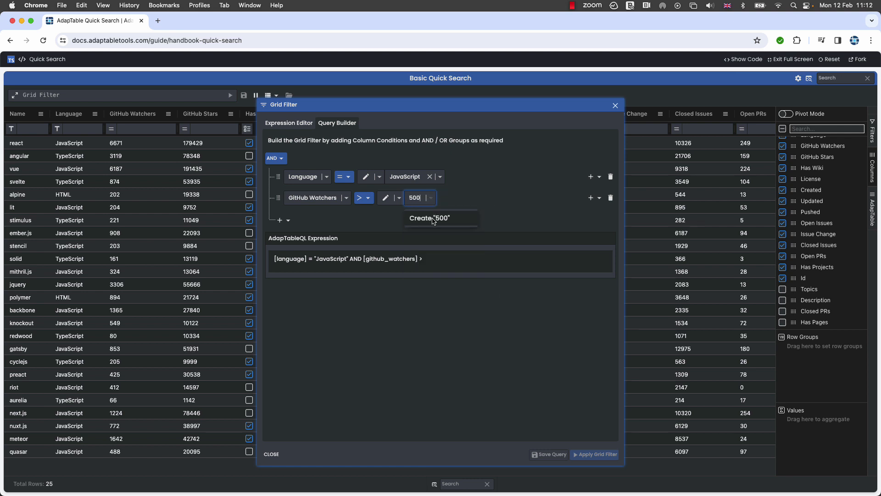
left_click(431, 218)
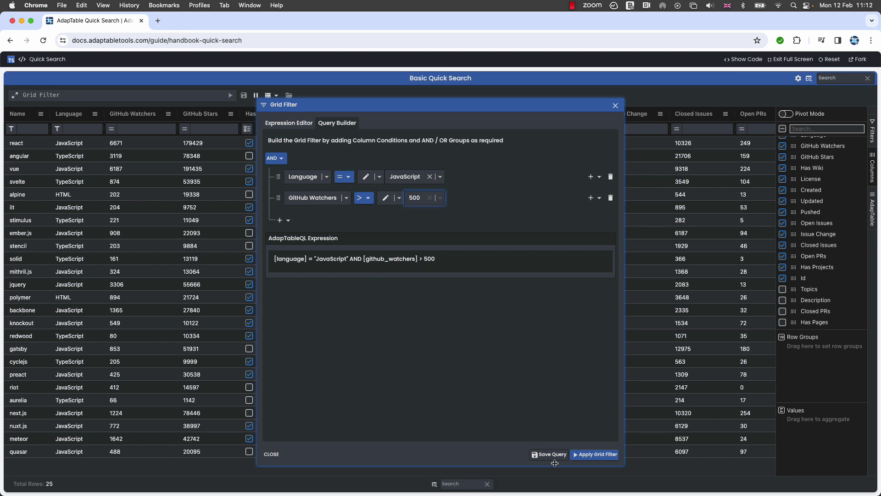
Review the built query in the Expression Editor and apply it as the Grid Filter
left_click(280, 123)
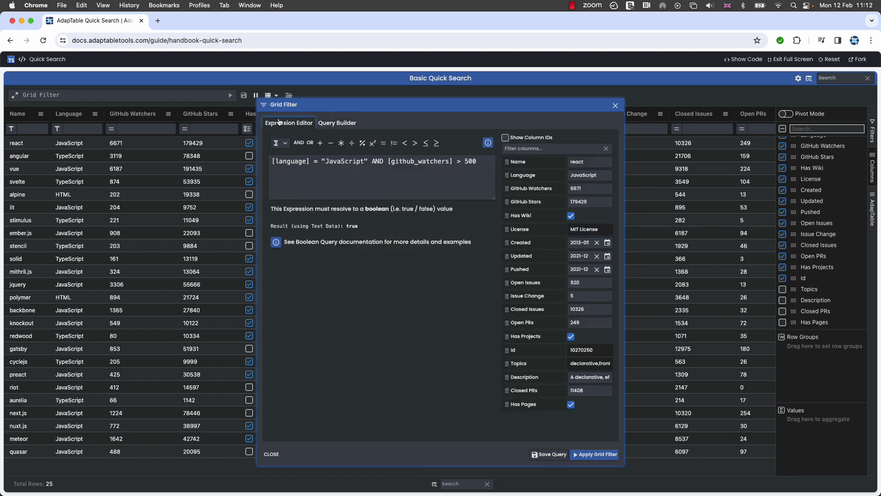
left_click(331, 126)
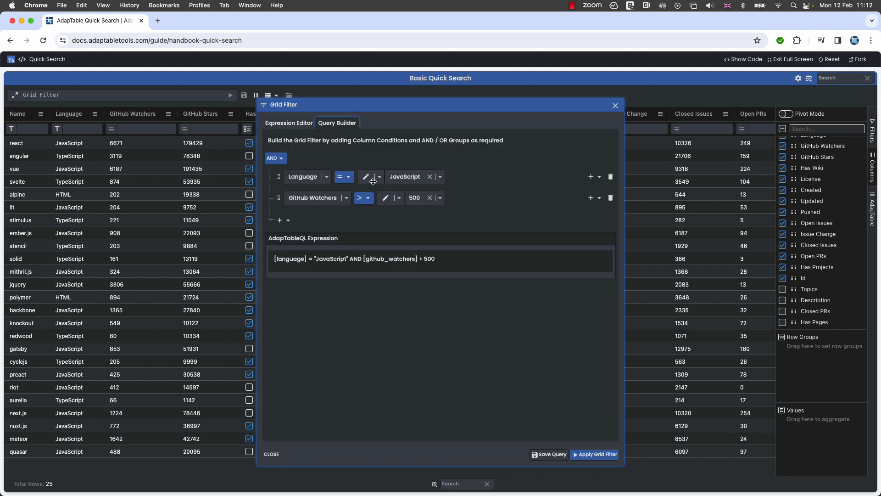
left_click(593, 454)
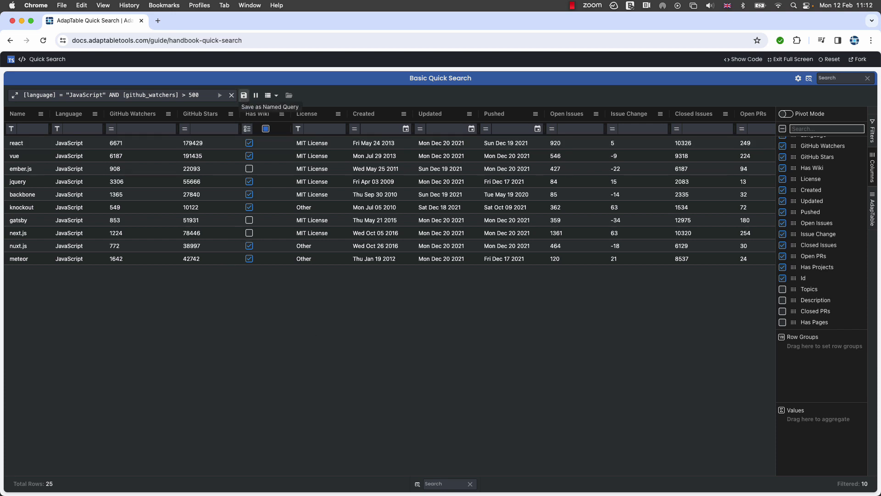
Save the current Grid Filter as a Named Query called "Big JS" and close the settings
left_click(243, 96)
left_click(202, 137)
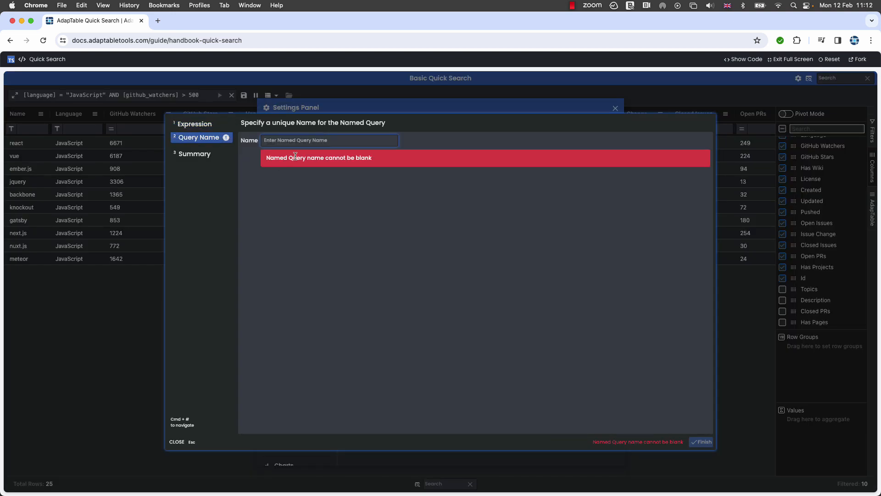
type("Big JS")
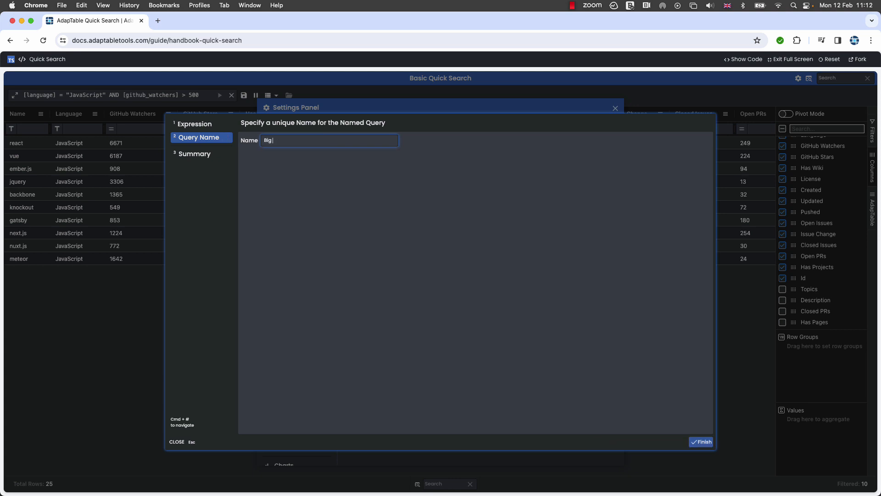
left_click(189, 155)
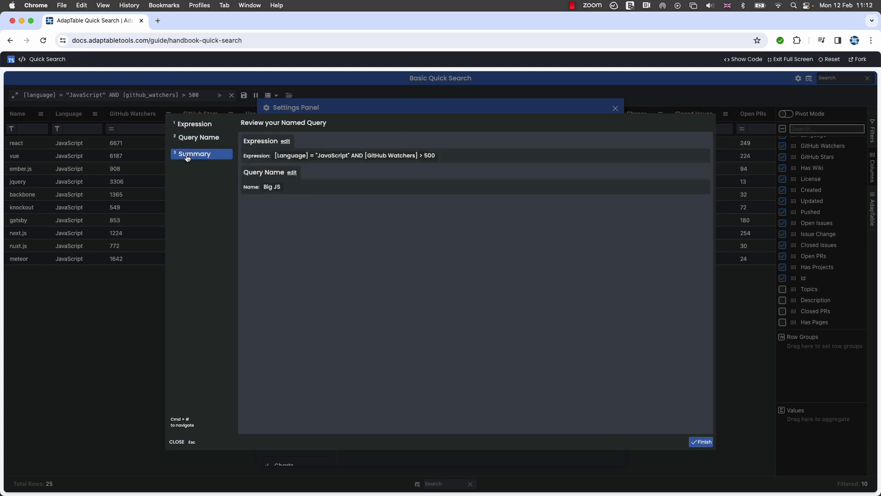
left_click(695, 442)
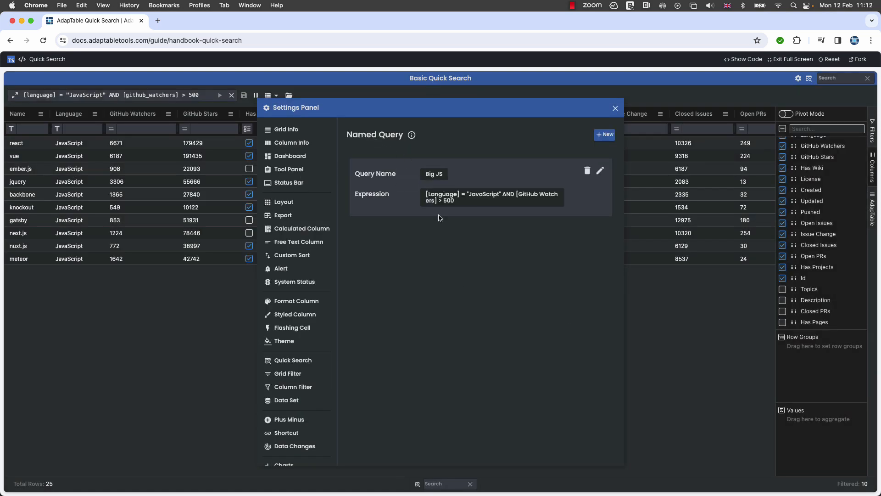
left_click(615, 108)
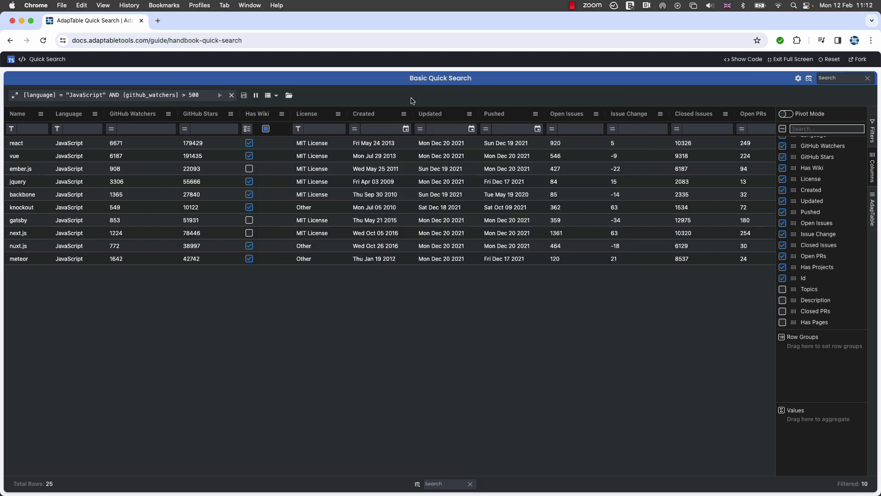
Clear the Grid Filter and reapply it from the Big JS Named Query
left_click(232, 96)
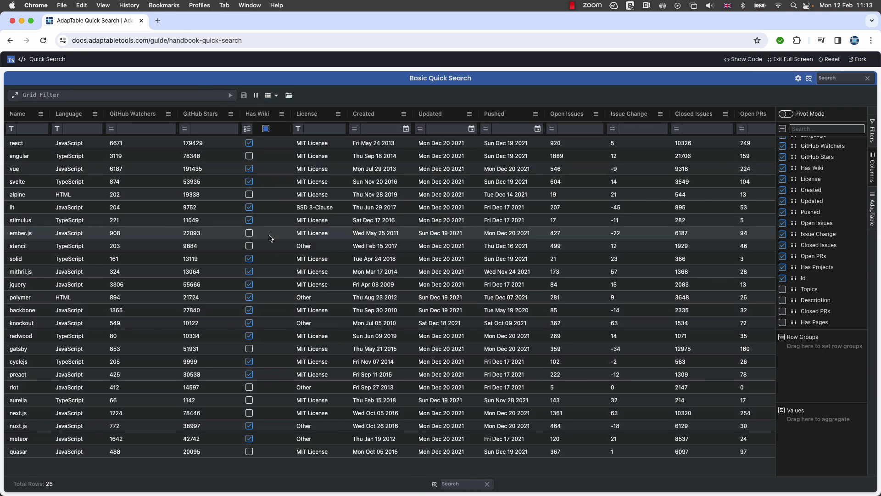
left_click(289, 95)
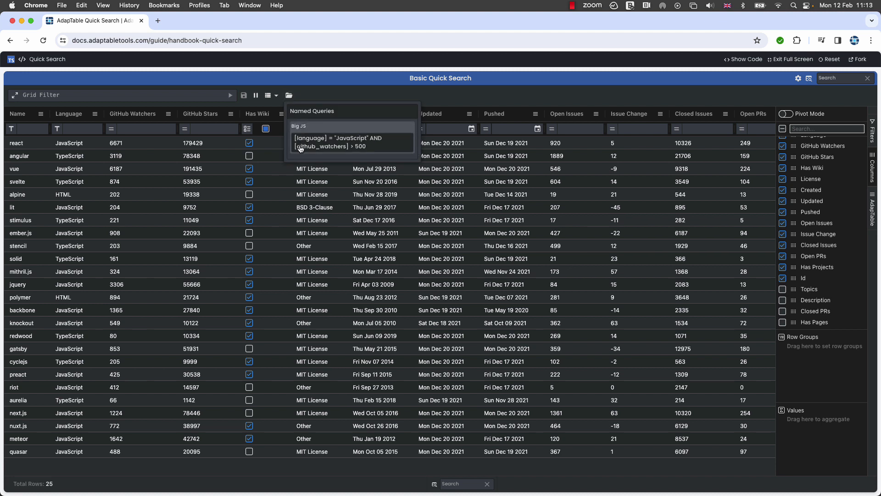
left_click(330, 146)
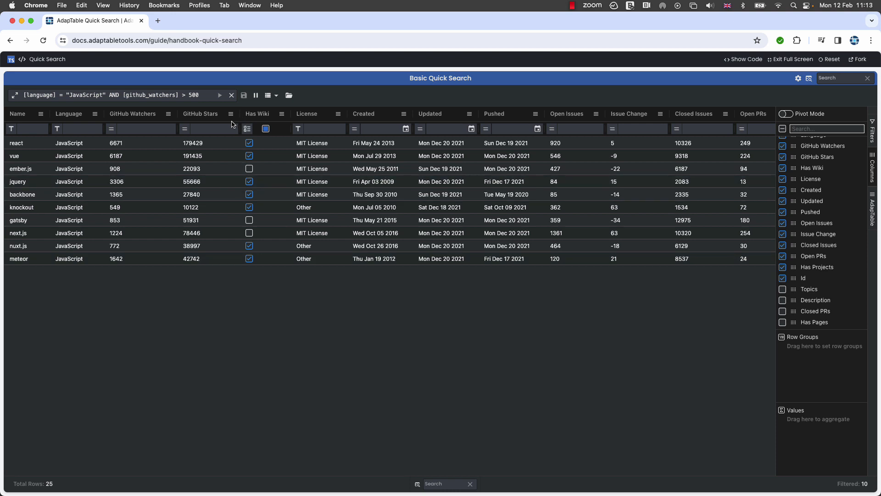
Clear the Grid Filter and create a new Format Column scoped to All Columns
left_click(232, 96)
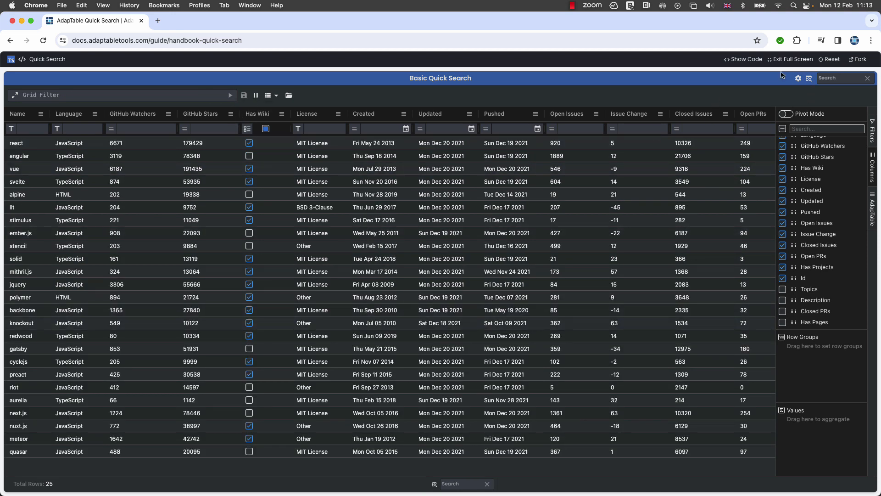
left_click(798, 78)
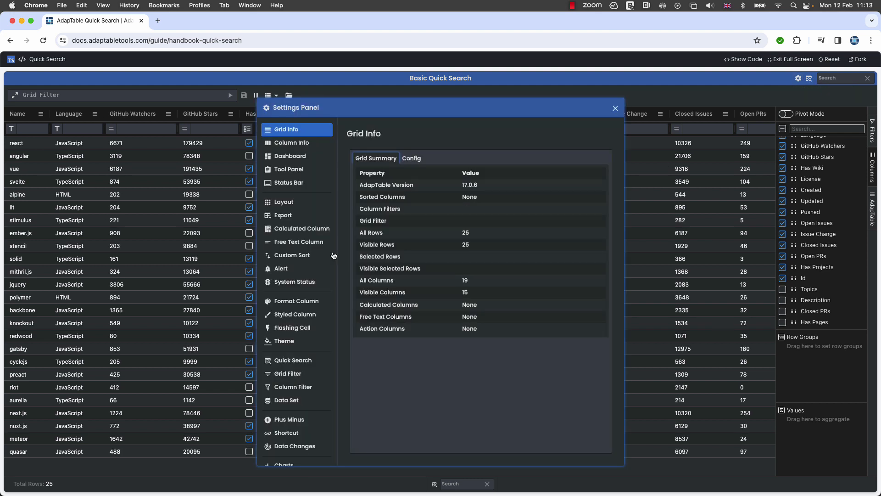
left_click(298, 301)
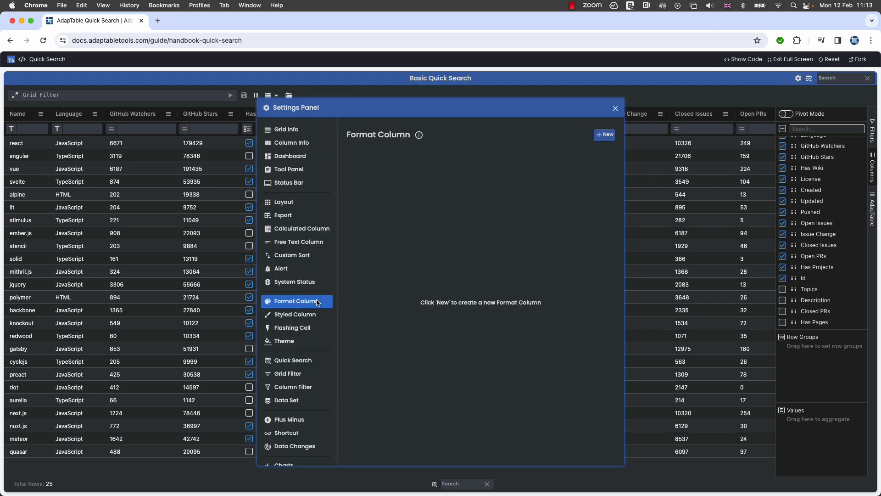
left_click(604, 134)
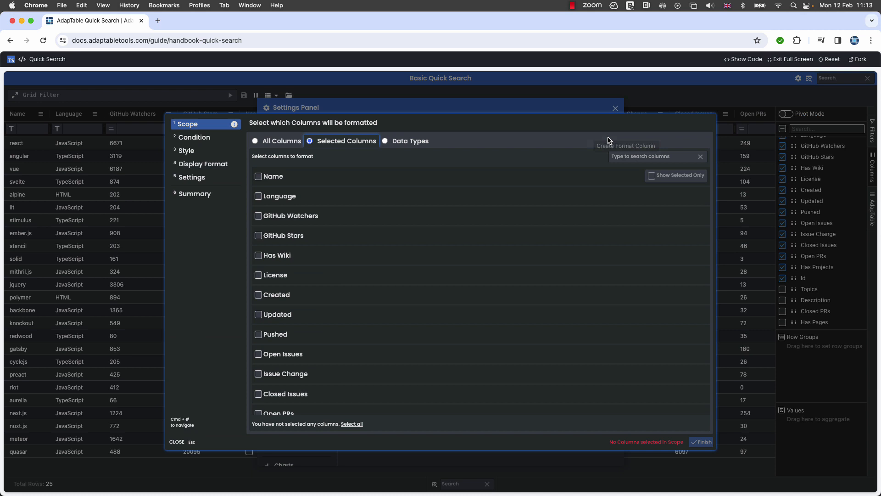
left_click(277, 142)
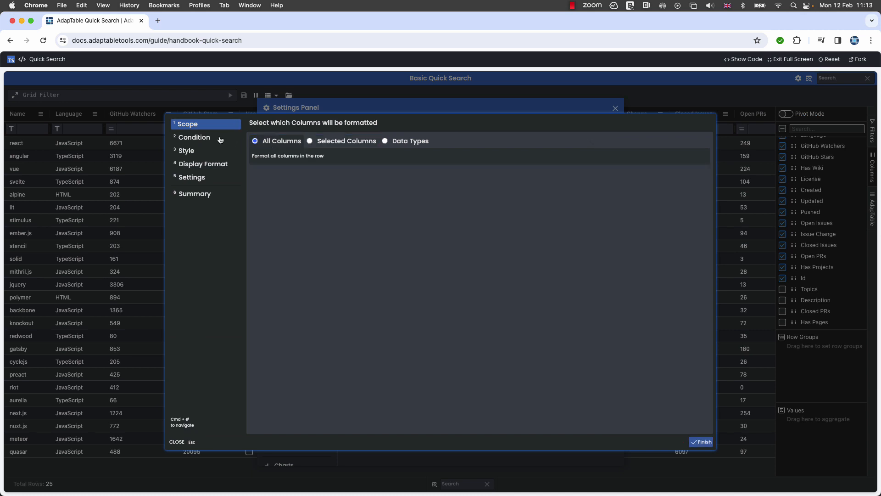
Build a Boolean condition combining the Big JS Named Query with the Has Wiki column: QUERY("Big JS") AND [has_wiki]
left_click(198, 138)
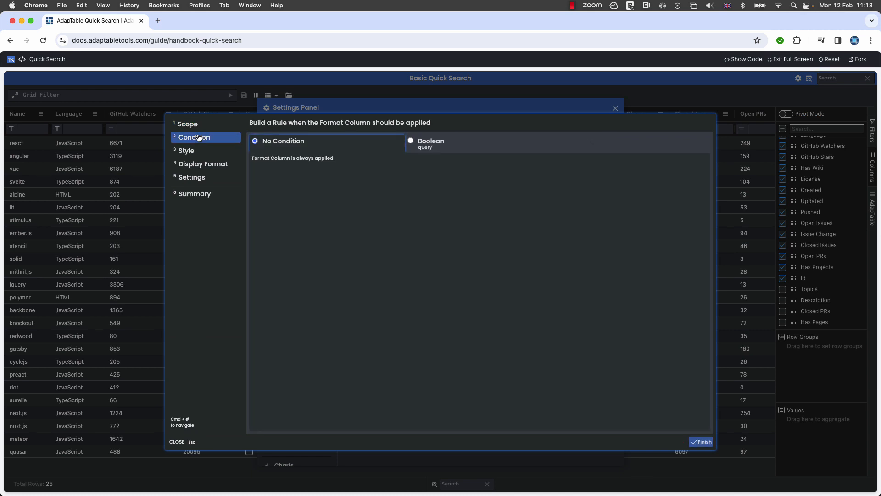
left_click(410, 141)
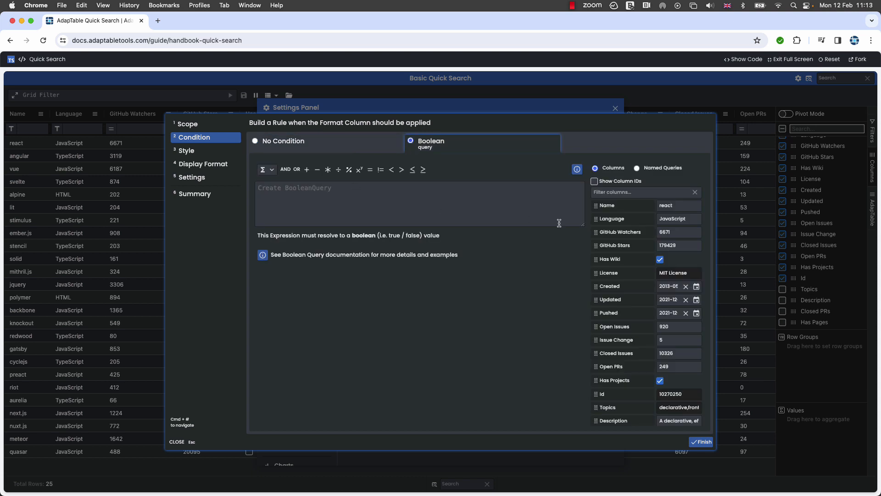
left_click(636, 168)
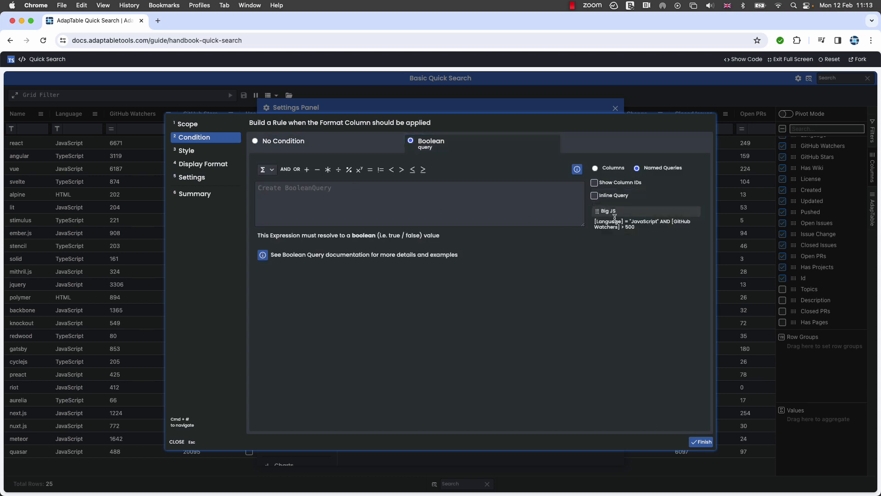
left_click_drag(603, 212, 456, 202)
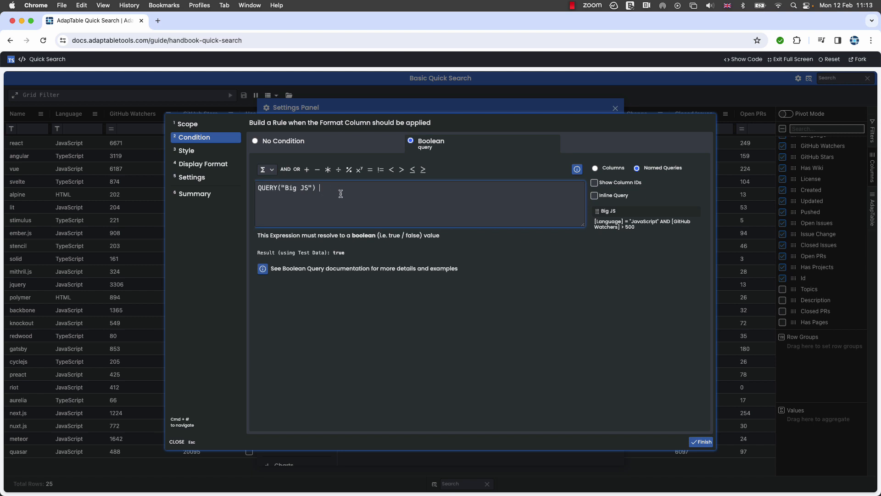
type("AND")
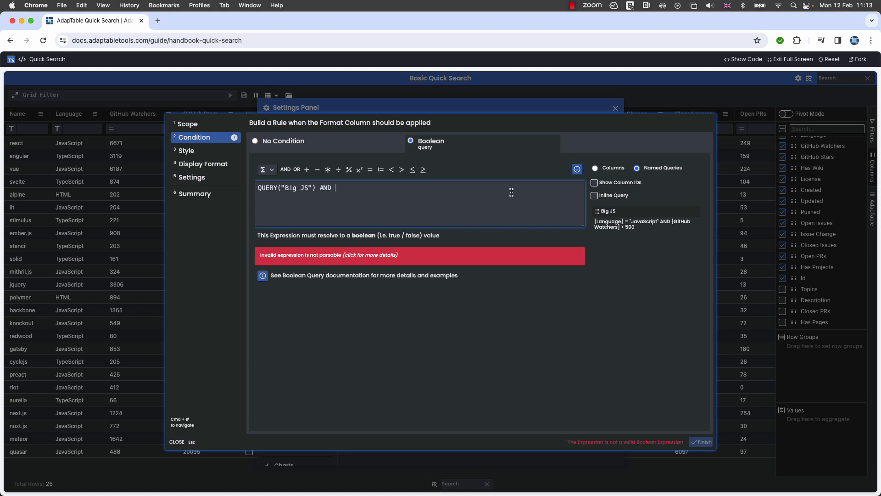
left_click(595, 168)
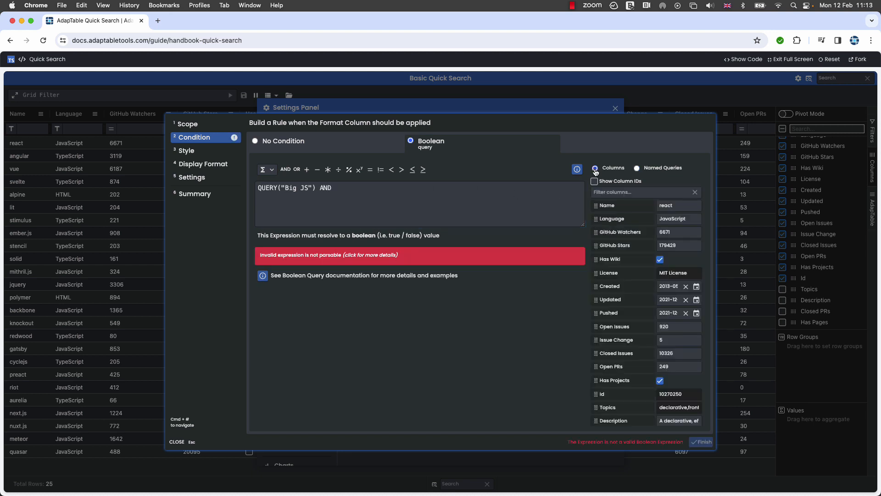
left_click(612, 259)
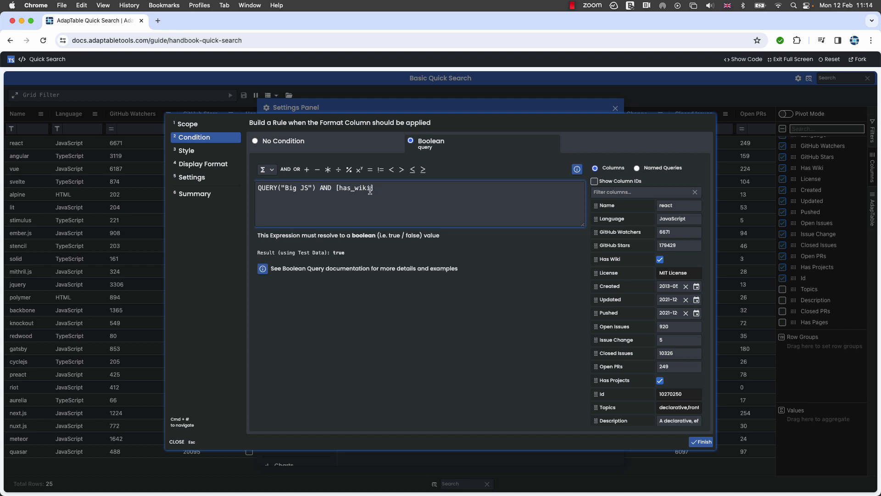
Give the Format Column style a dark red Back Colour and finish creating it
left_click(193, 152)
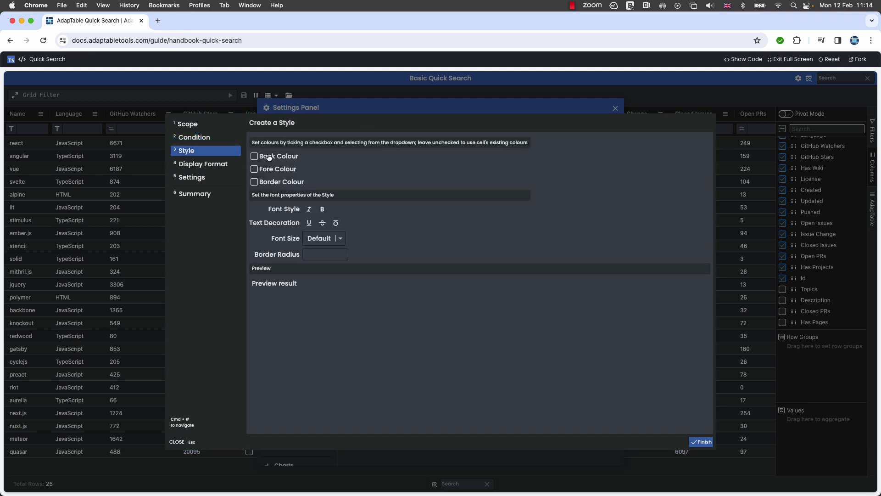
left_click(269, 158)
left_click(338, 161)
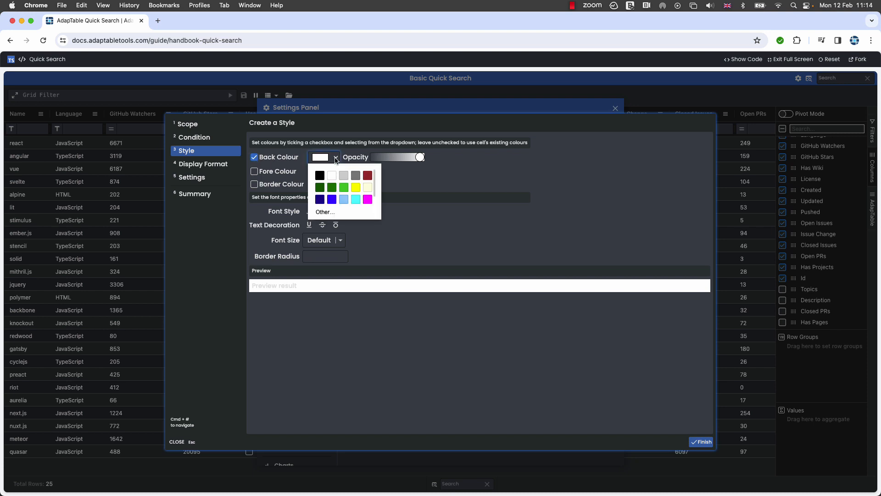
left_click(366, 177)
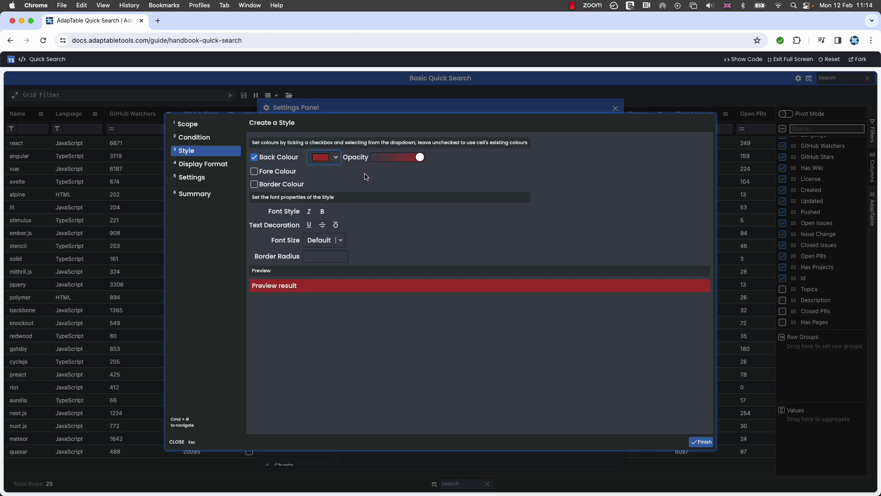
left_click(698, 443)
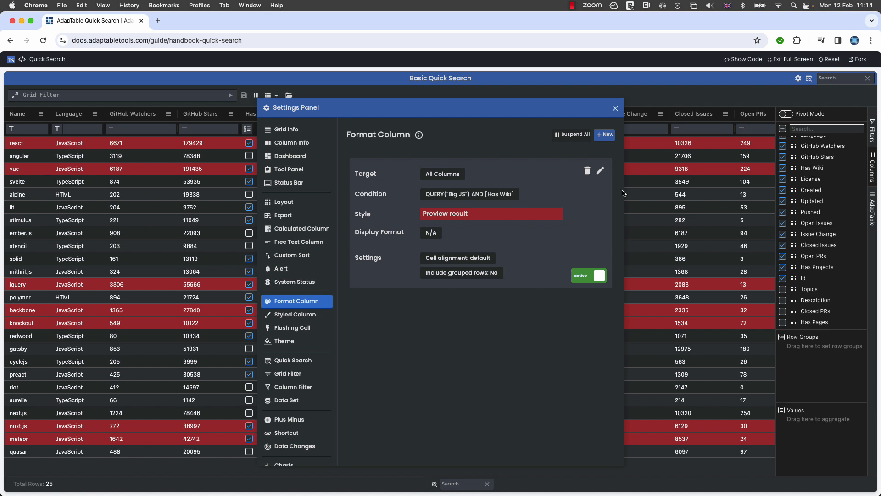
Close the settings and apply the Big JS Named Query as the Grid Filter
left_click(615, 109)
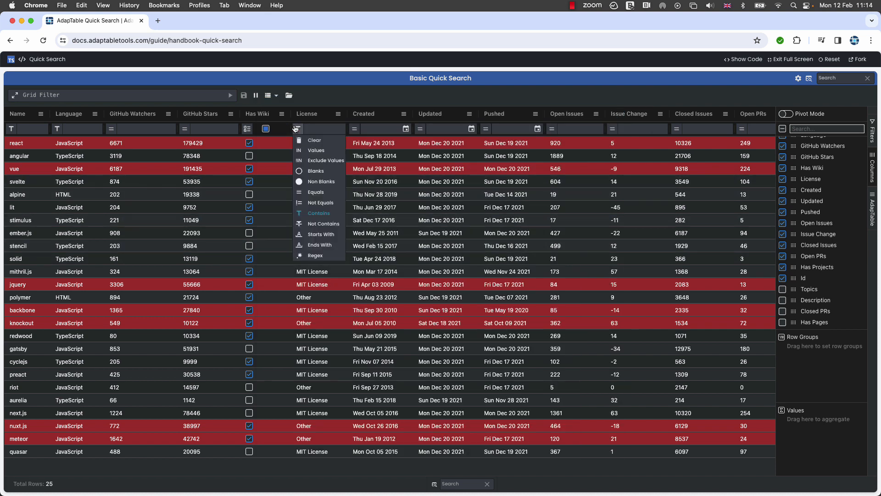
left_click(289, 95)
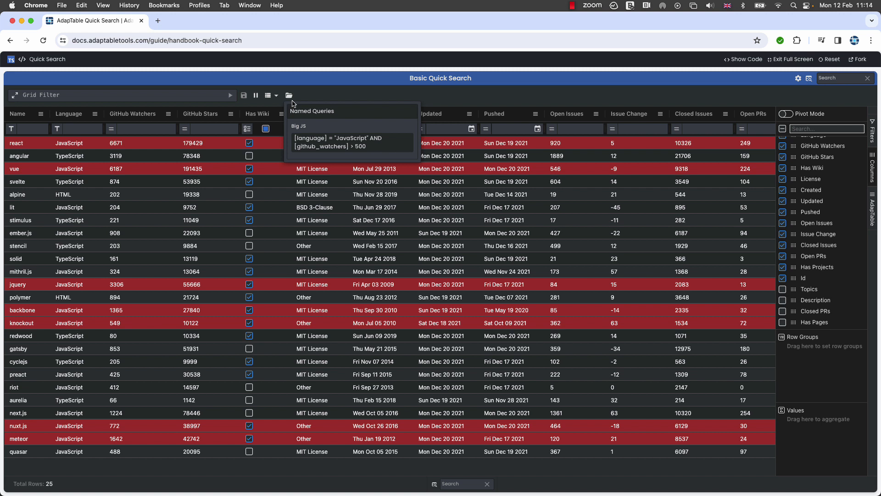
left_click(306, 145)
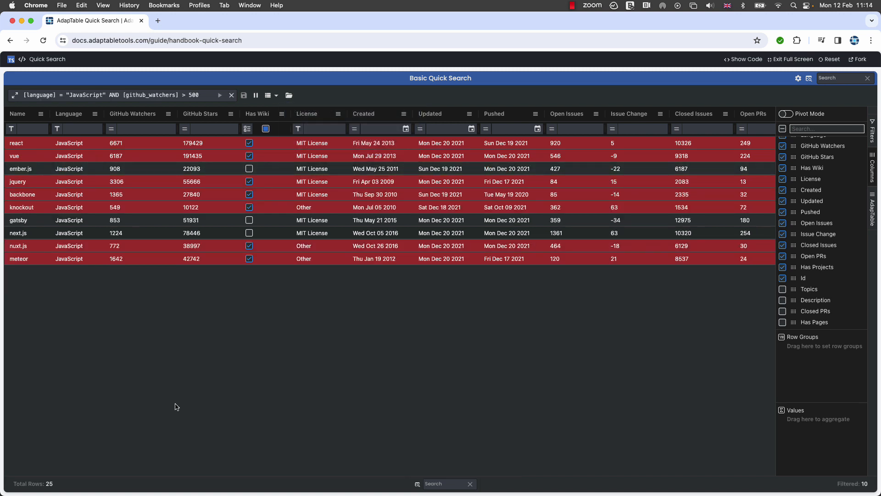
Enable Has Wiki for the gatsby row and set GitHub Watchers to 200 for the nuxt.js row
left_click(273, 256)
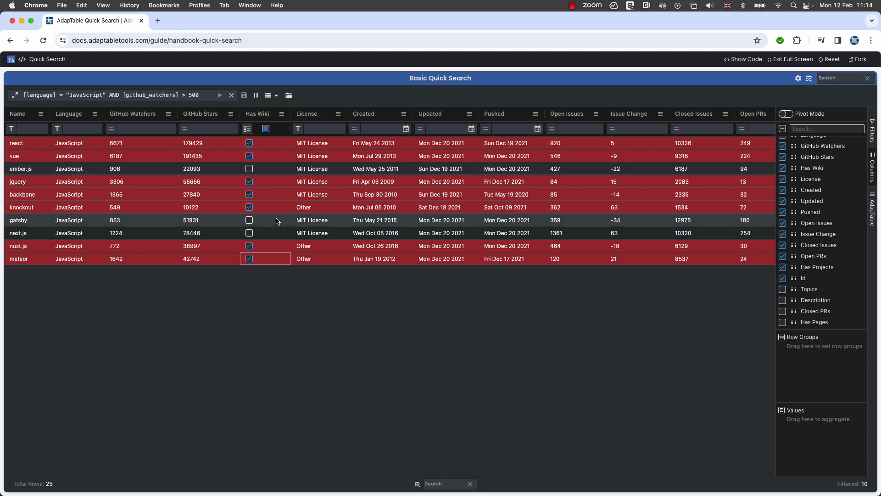
left_click(250, 222)
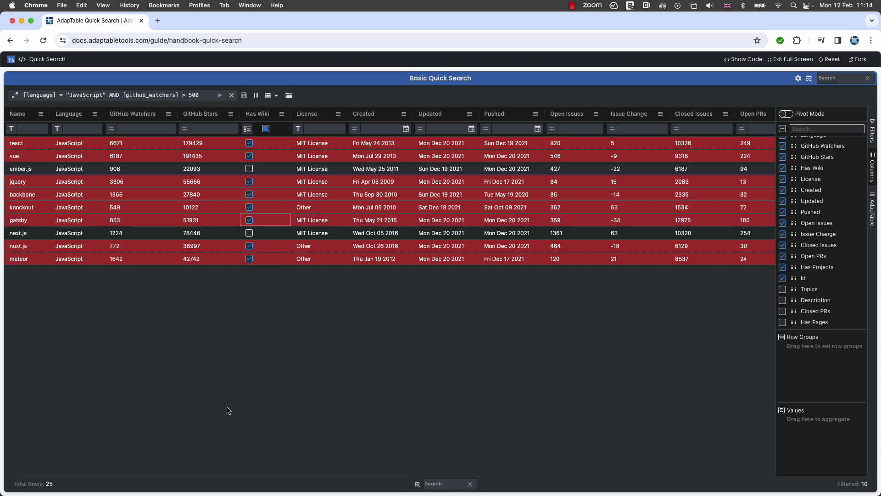
double_click(194, 246)
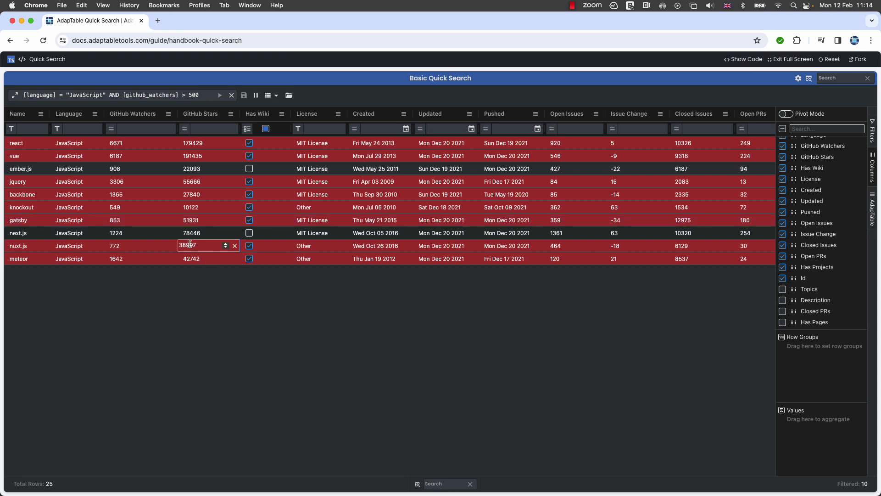
double_click(113, 246)
type("200")
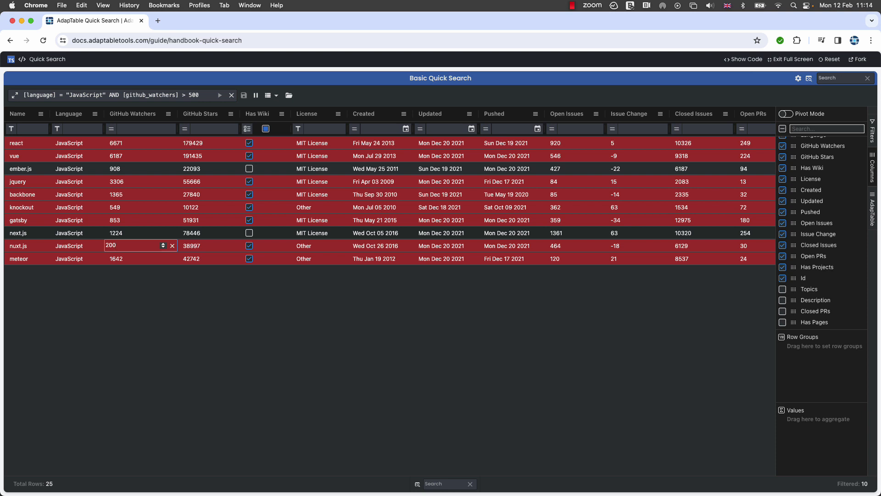
key("Return")
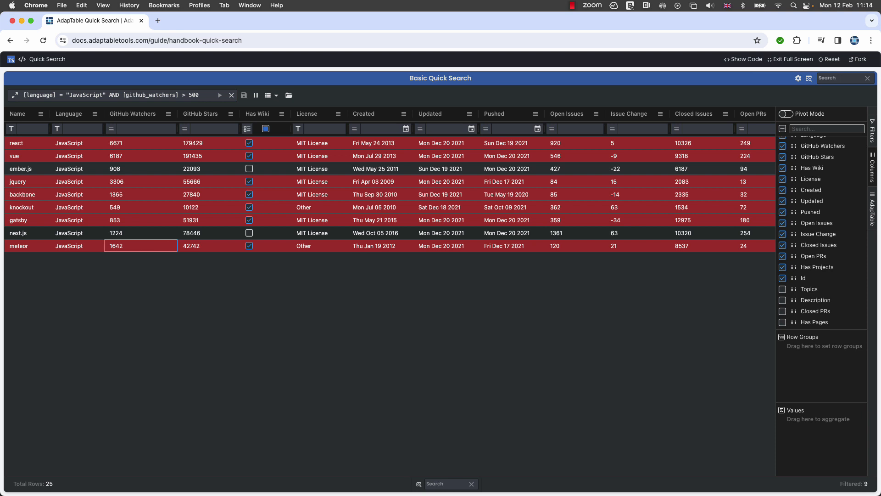